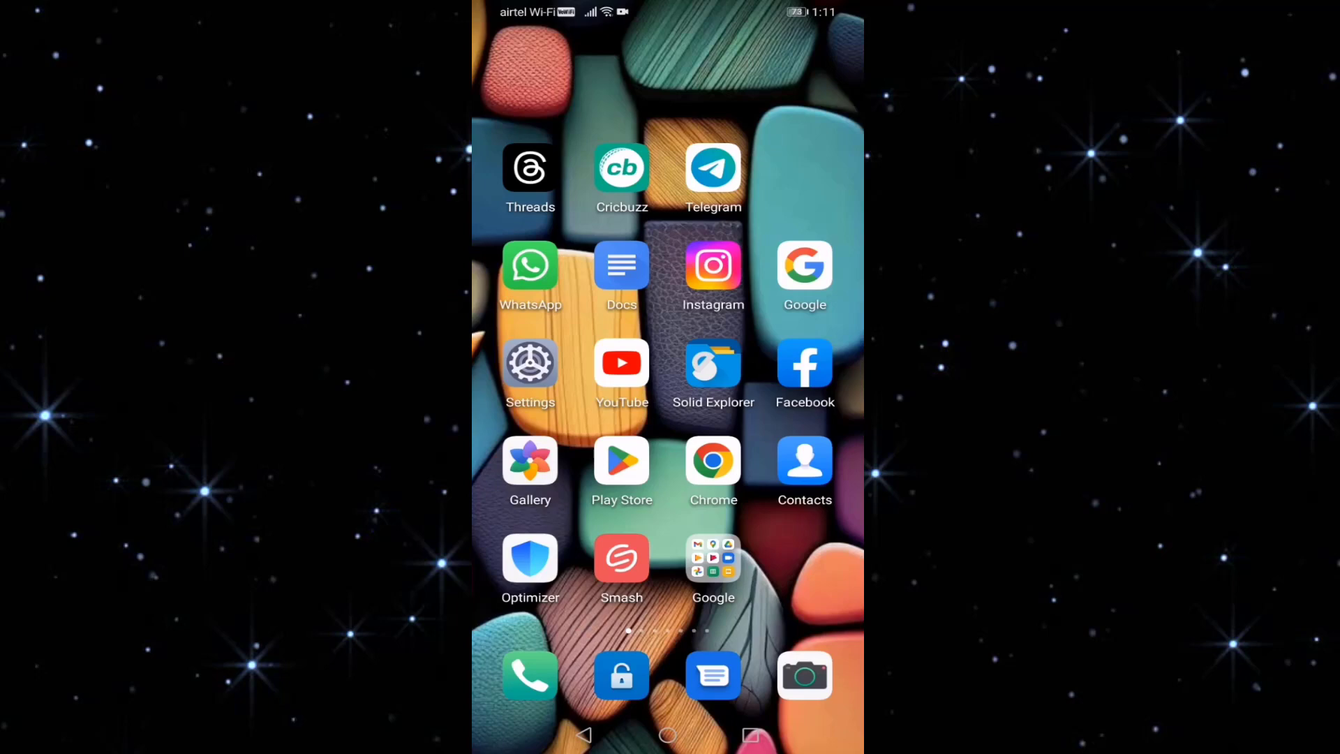
- Search the installed apps for 'hot' and open Hotstar's app info
left_click(531, 369)
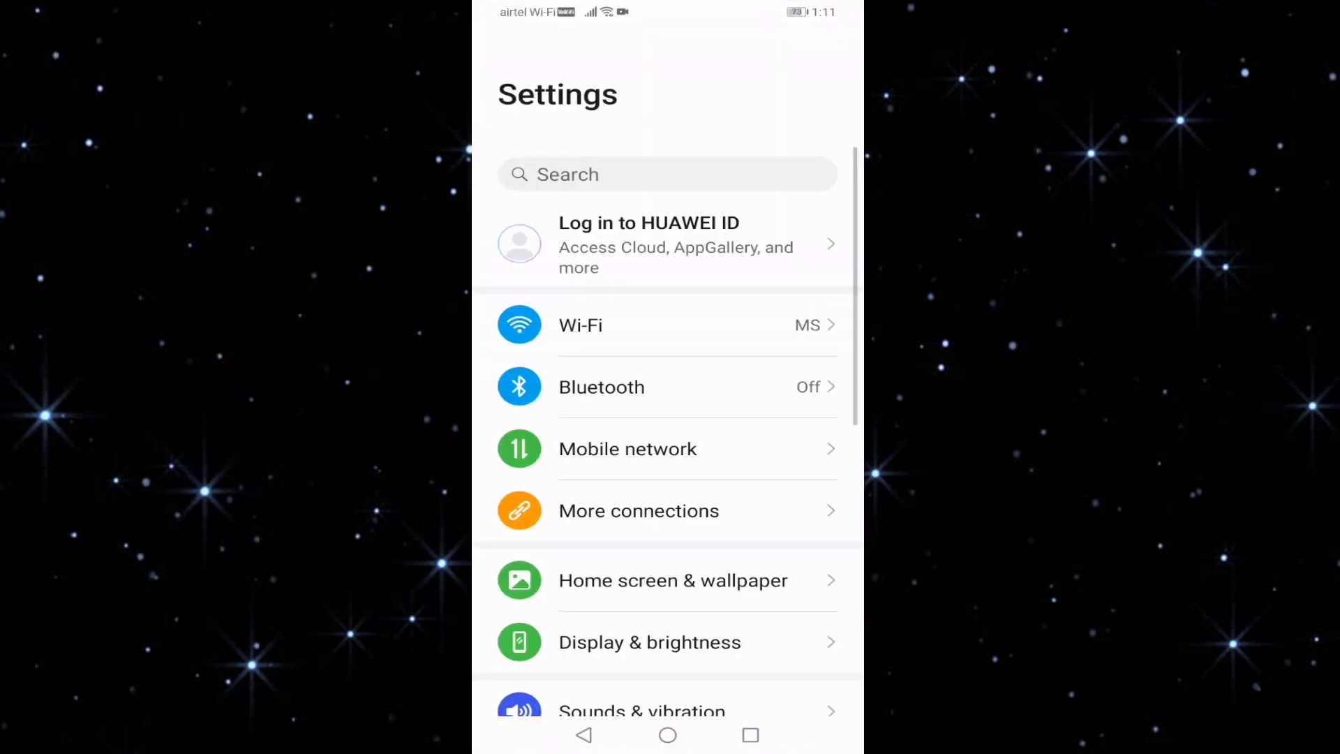
scroll(667, 472, "down", 5)
scroll(668, 471, "down", 3)
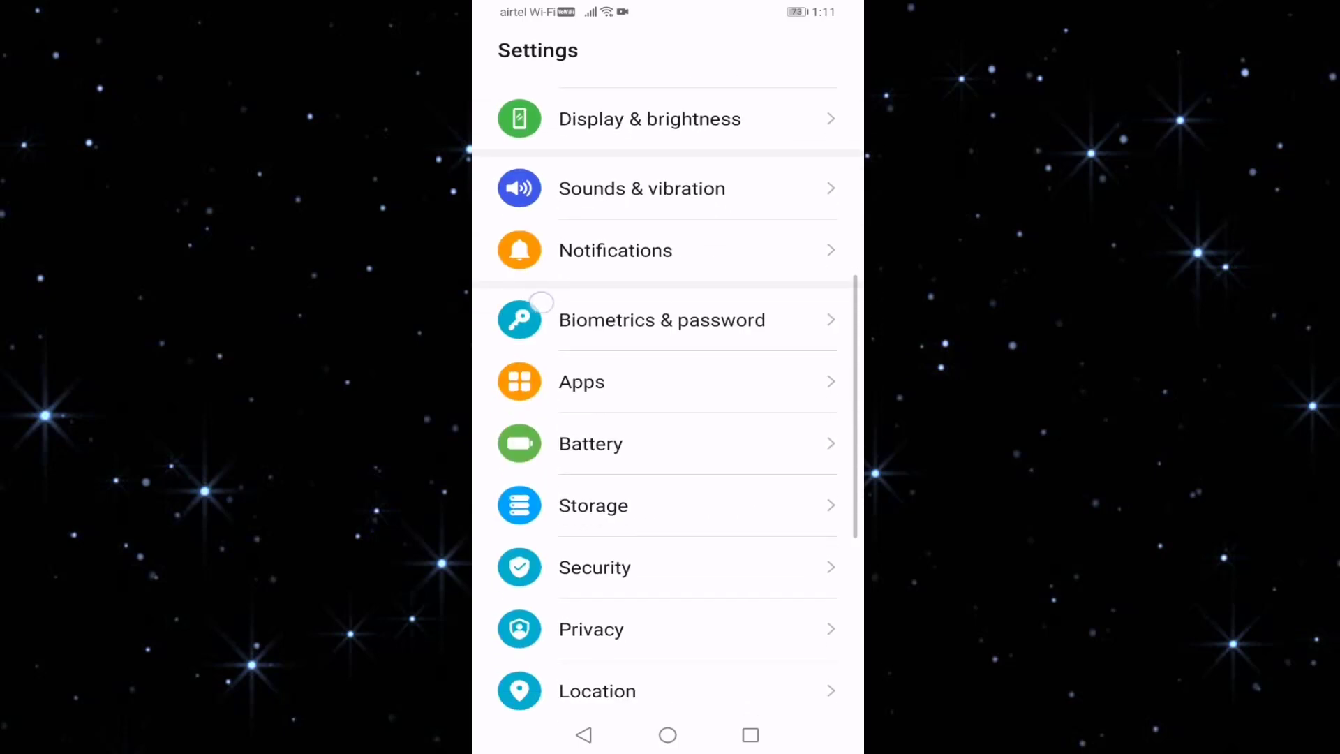
left_click(586, 381)
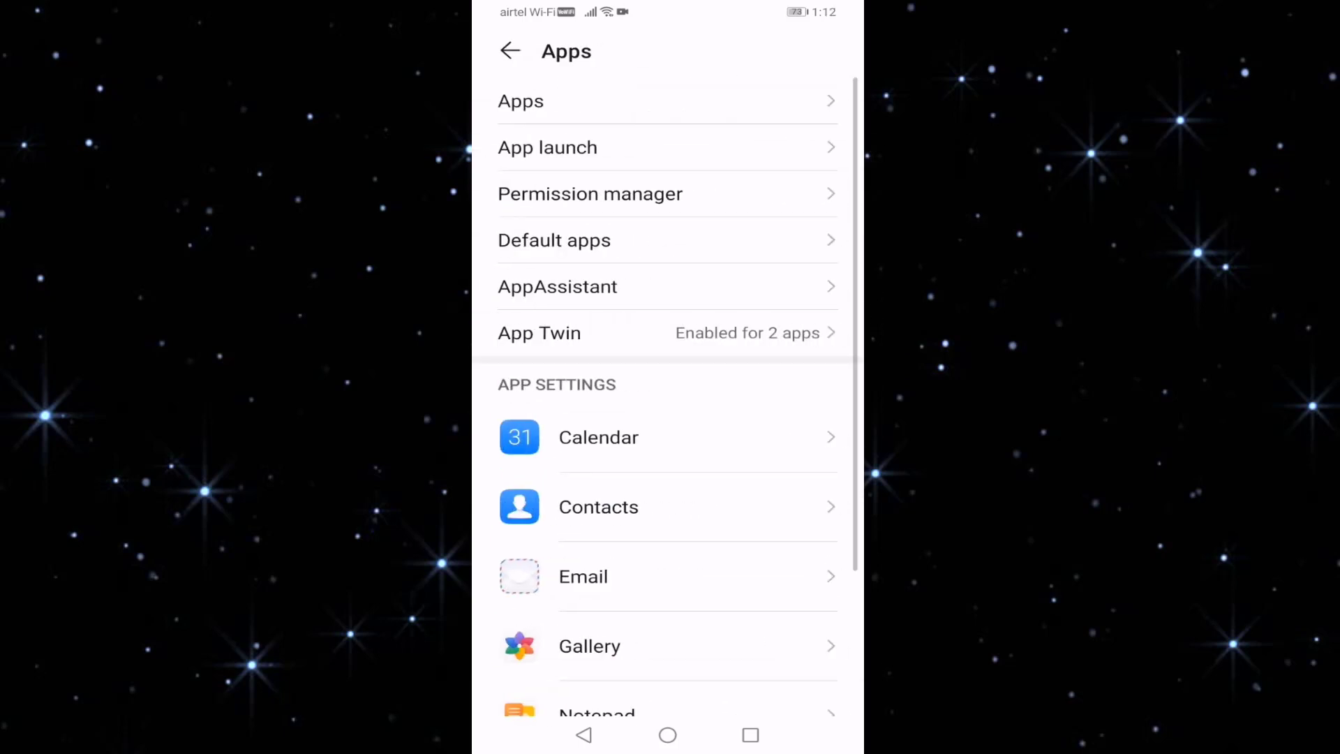
left_click(664, 100)
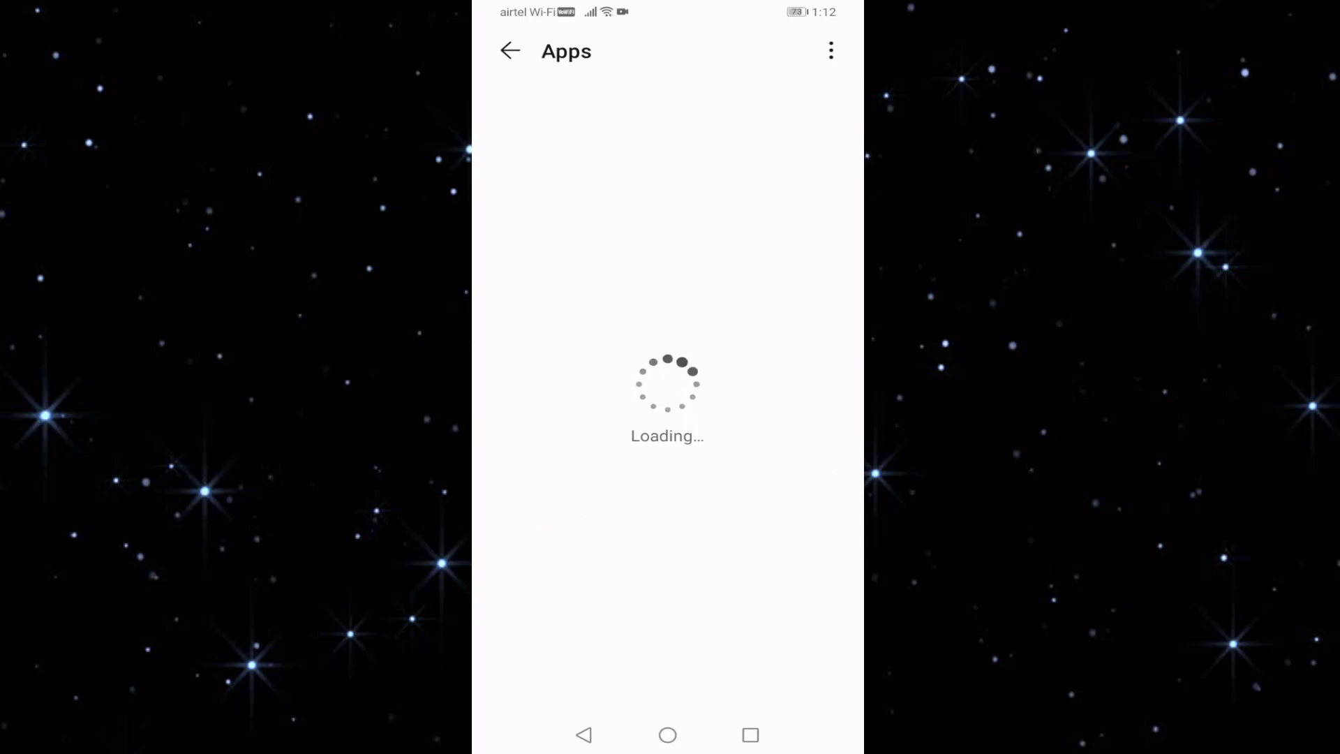
left_click(592, 159)
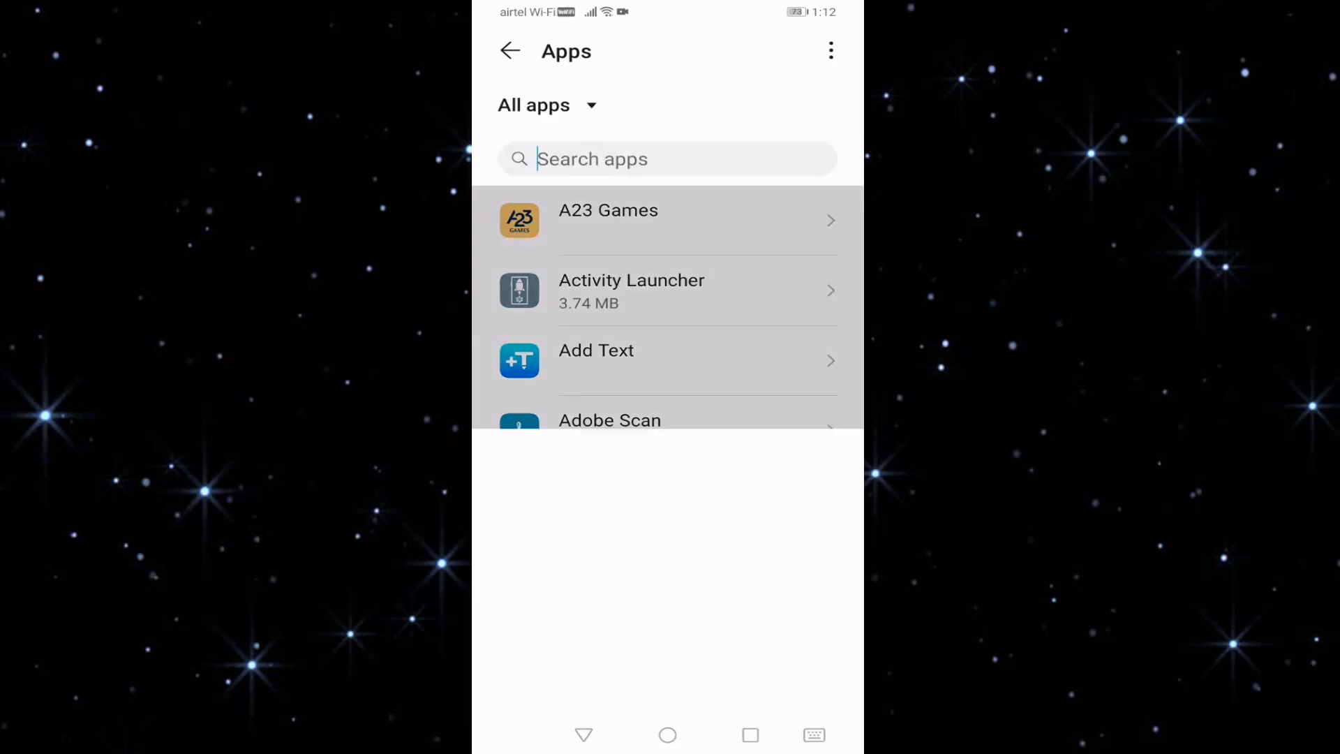
type("hot")
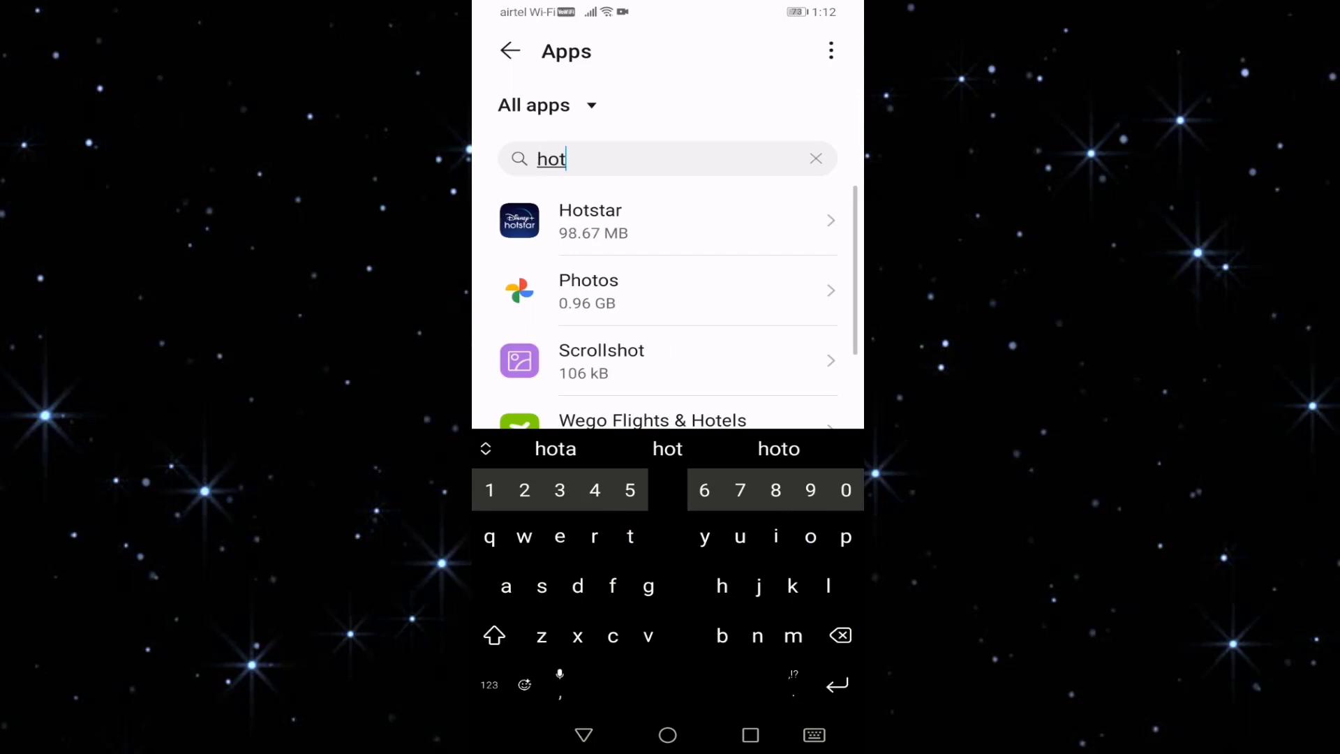
left_click(626, 221)
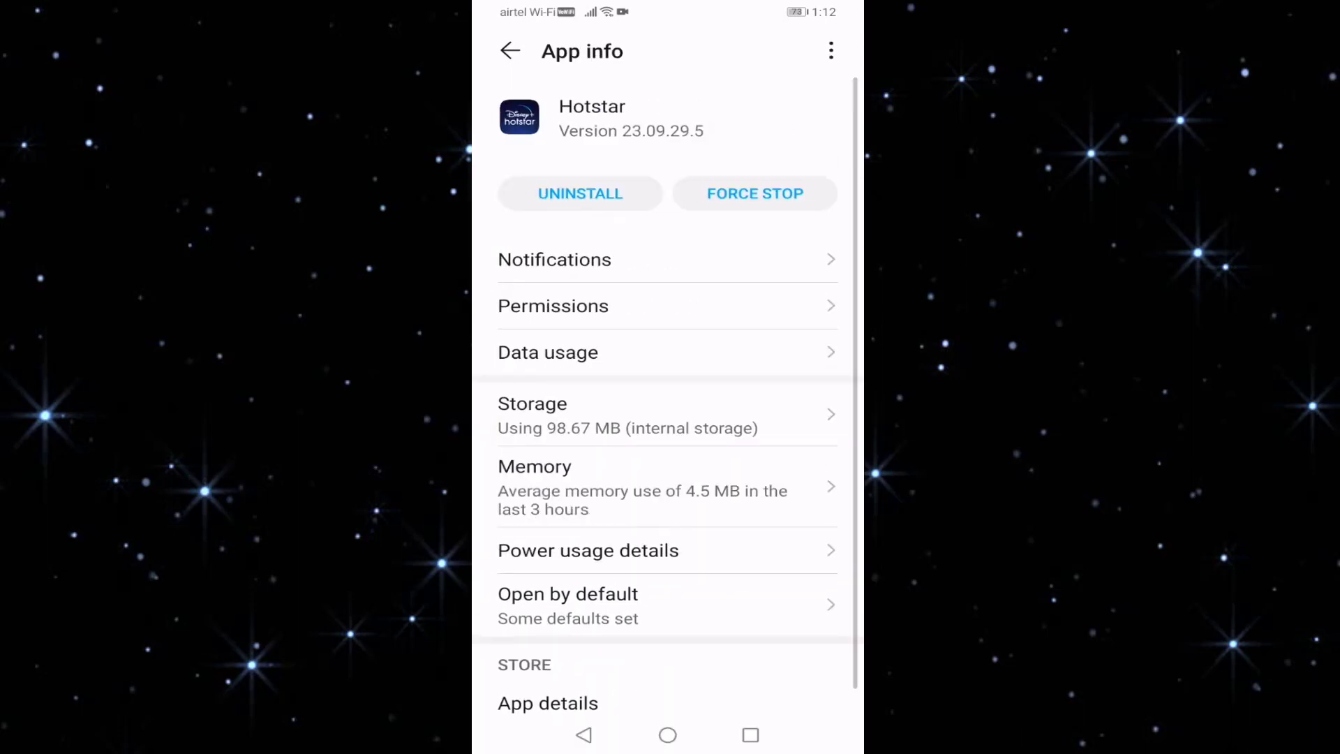
- Force-stop Hotstar and bring up its storage details
left_click(755, 193)
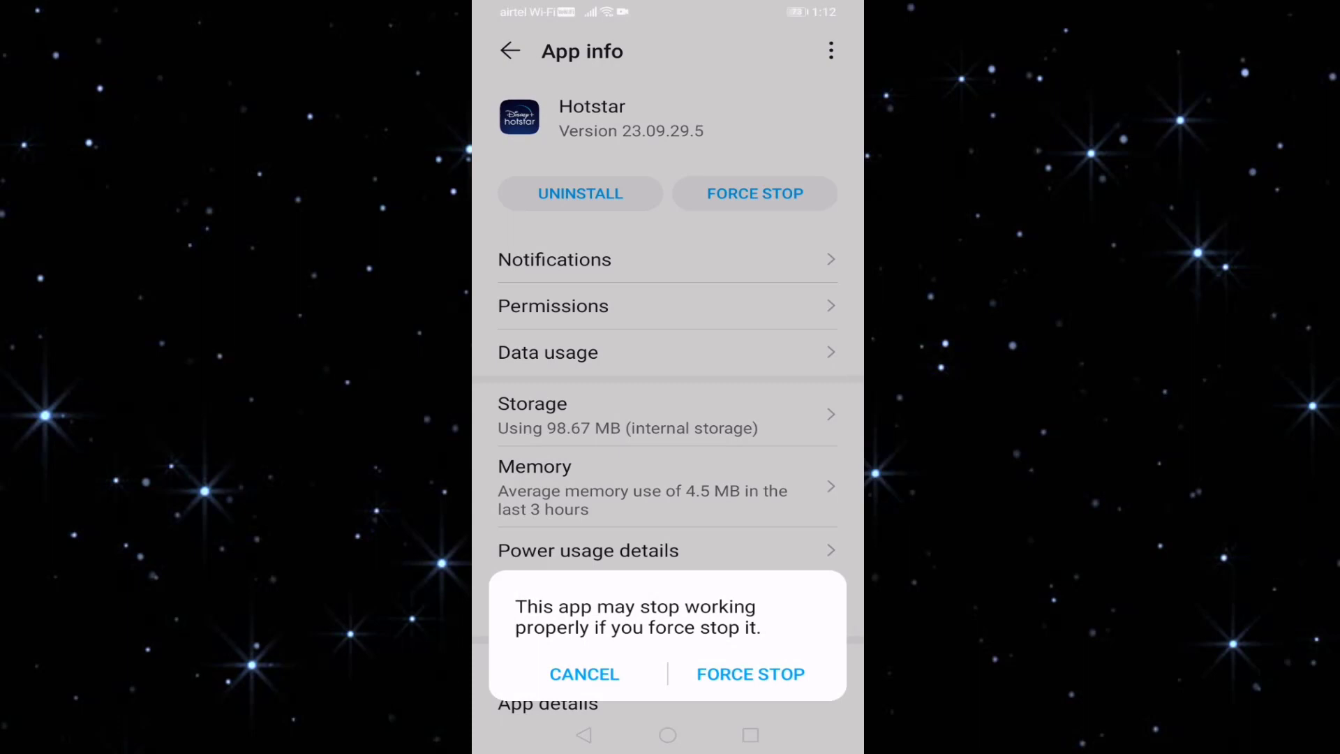
left_click(751, 674)
left_click(662, 415)
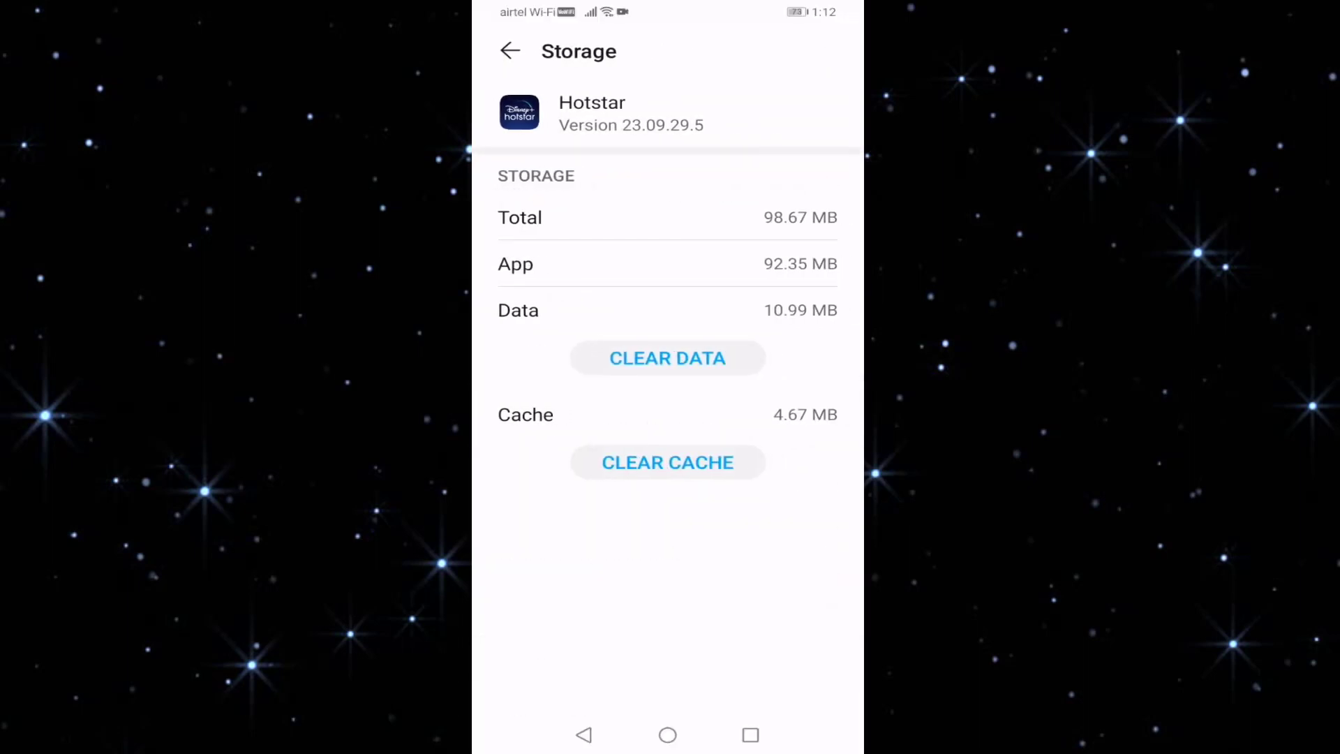
- Clear Hotstar's app data, then launch Play Store and begin a search for 'ho'
left_click(667, 359)
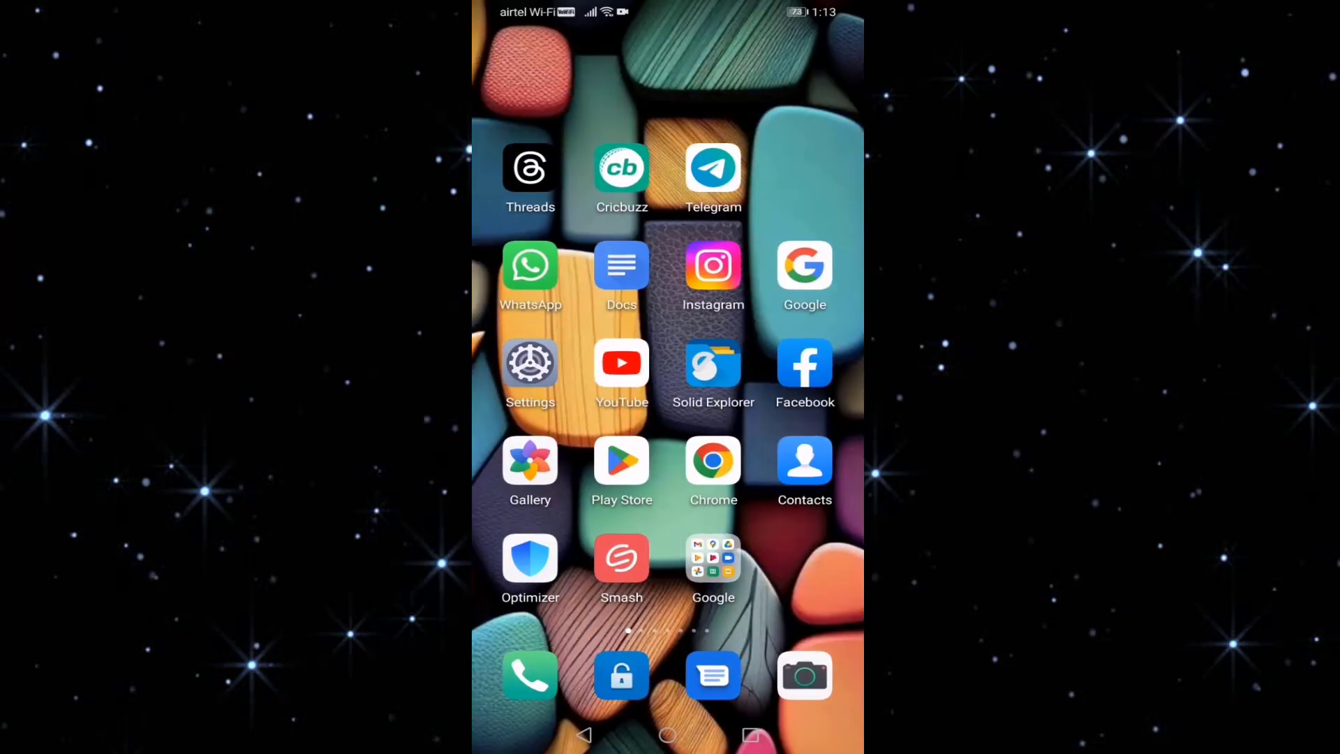
left_click(621, 466)
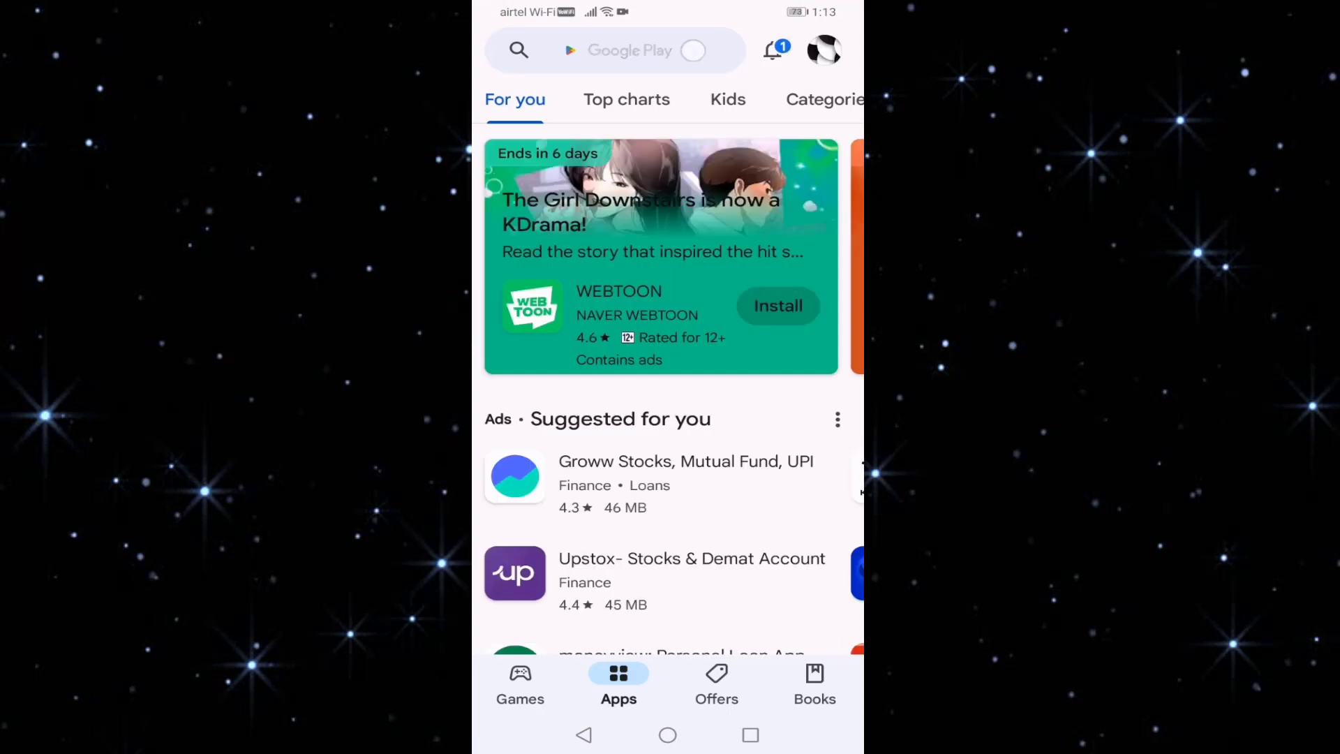
left_click(617, 51)
type("ho")
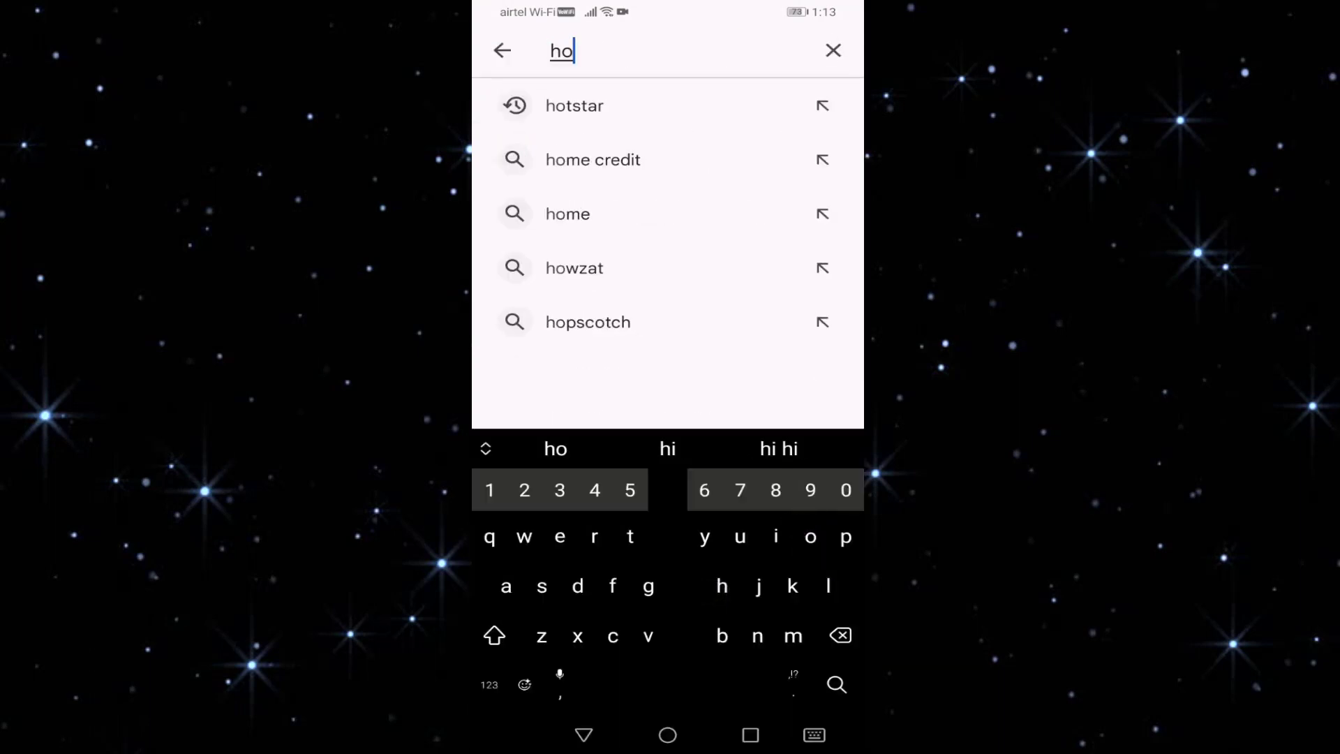
type("t")
- Load Play Store results for 'hotstar', showing Disney+ Hotstar as installed
left_click(572, 105)
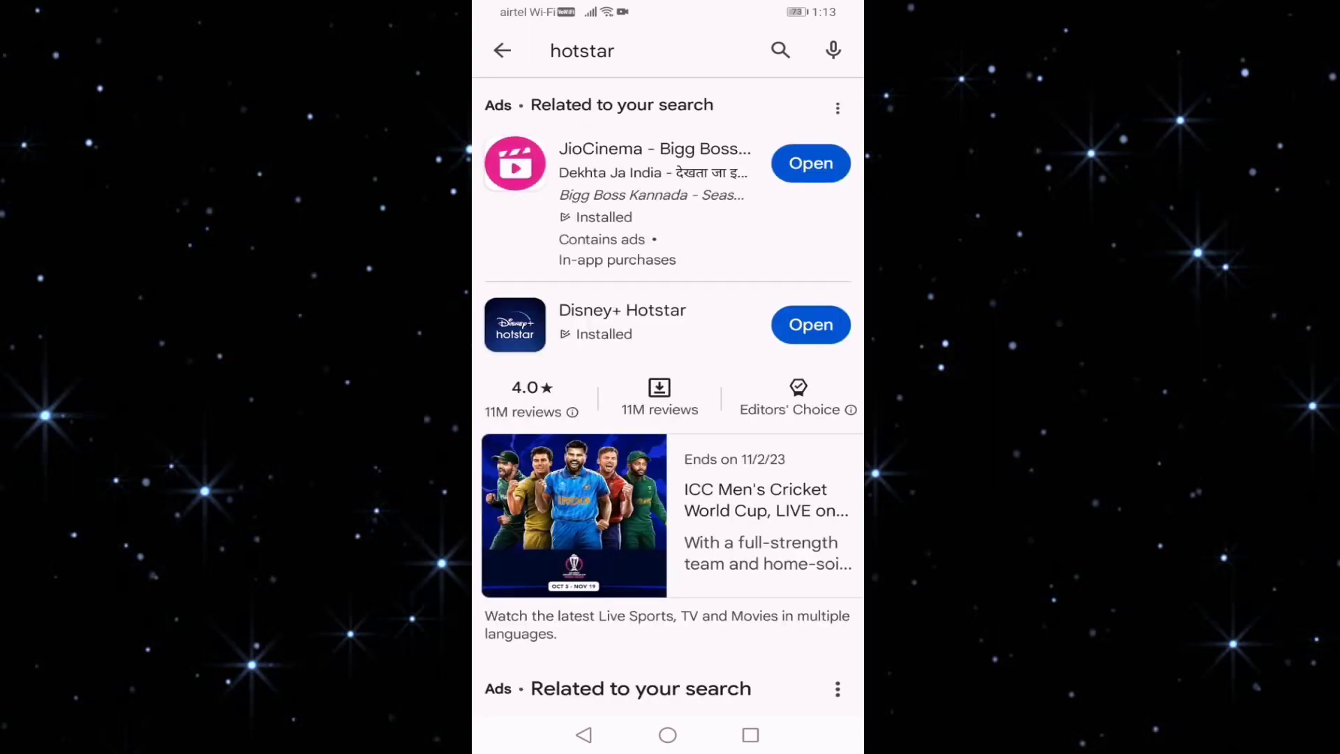